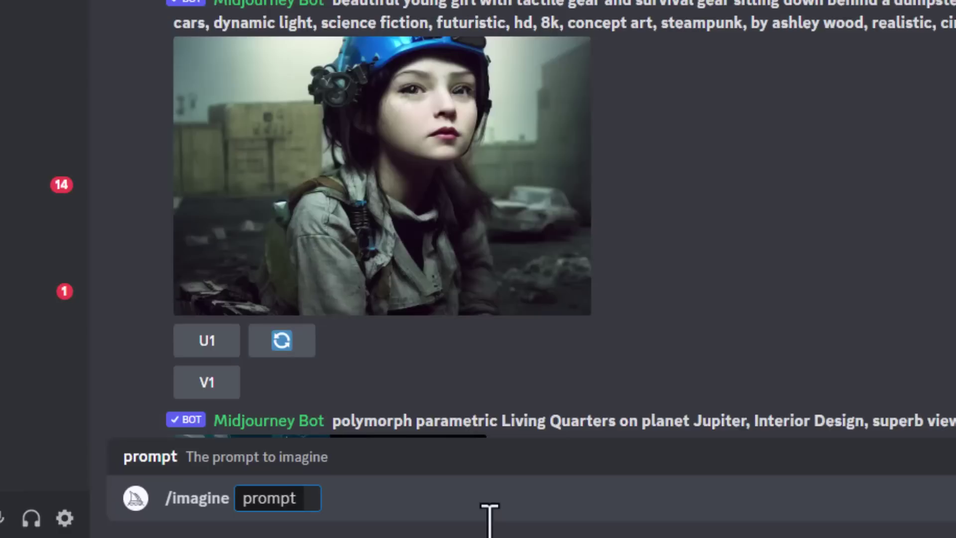
- Submit an /imagine prompt about a robot using AI to generate video games
text(a robot takin)
key(BackSpace)
key(BackSpace)
key(BackSpace)
key(BackSpace)
key(BackSpace)
text(using AI to generate )
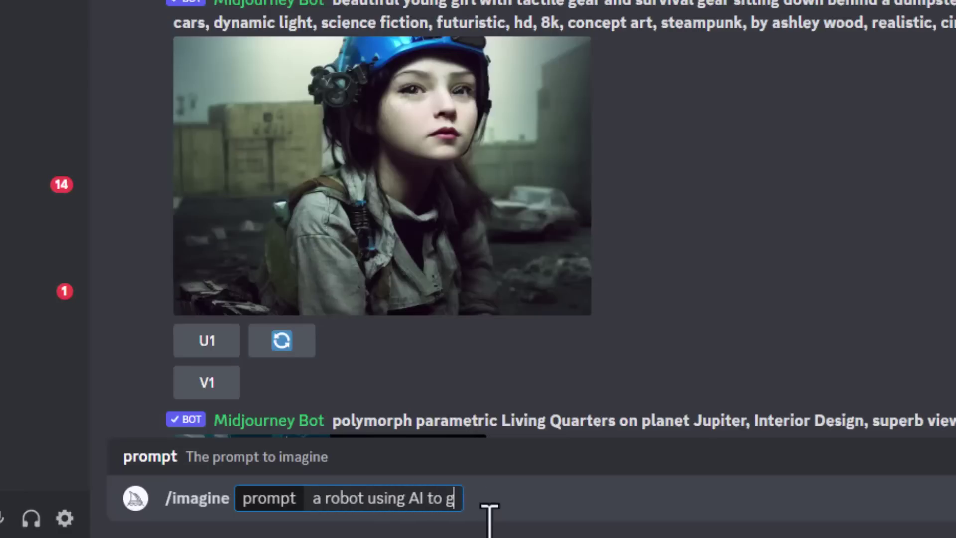
text(video games)
key(Return)
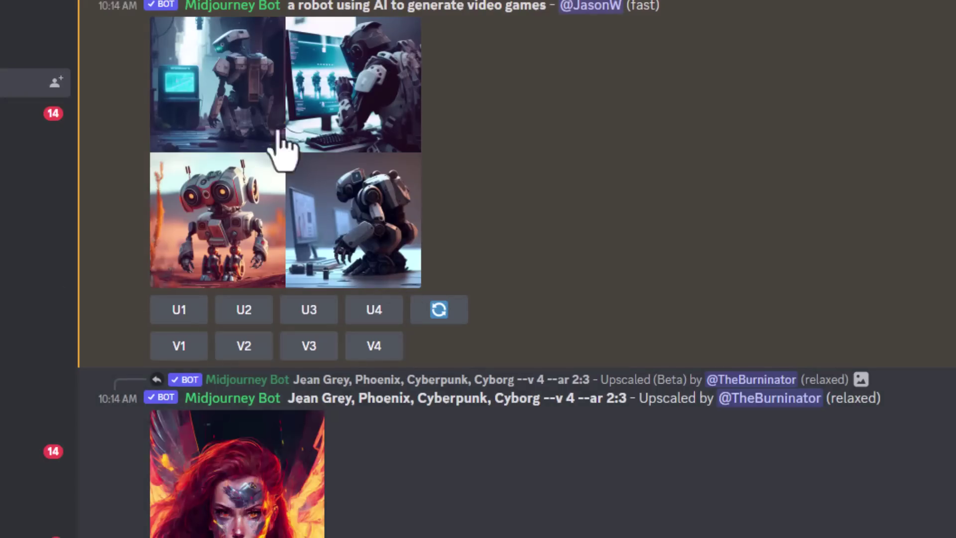
- Upscale robot image 2 and request variations of images 2 and 4
click(246, 313)
click(245, 345)
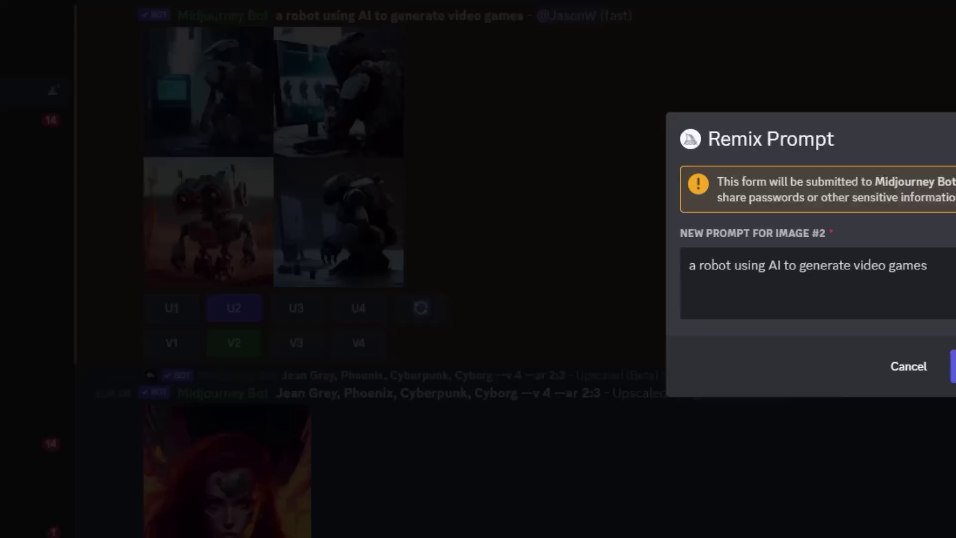
click(953, 366)
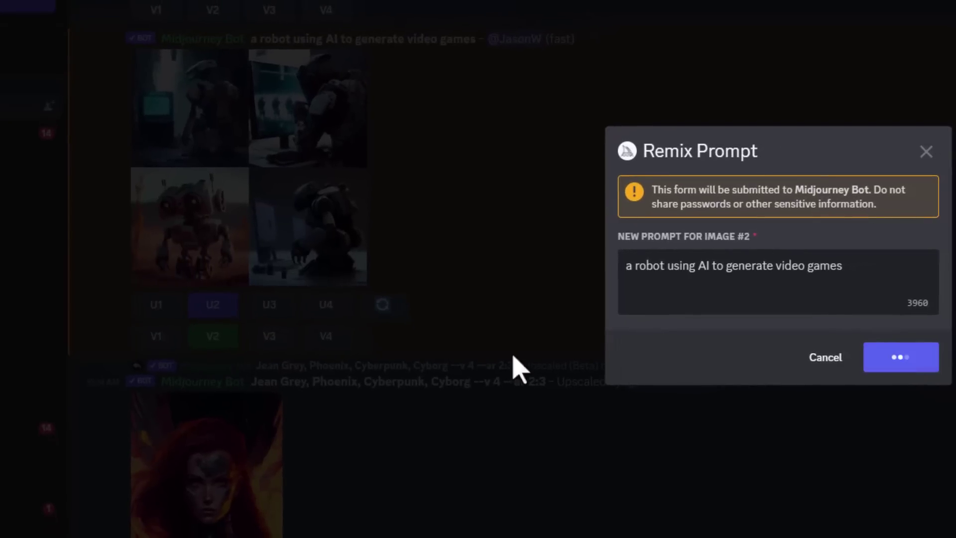
click(363, 340)
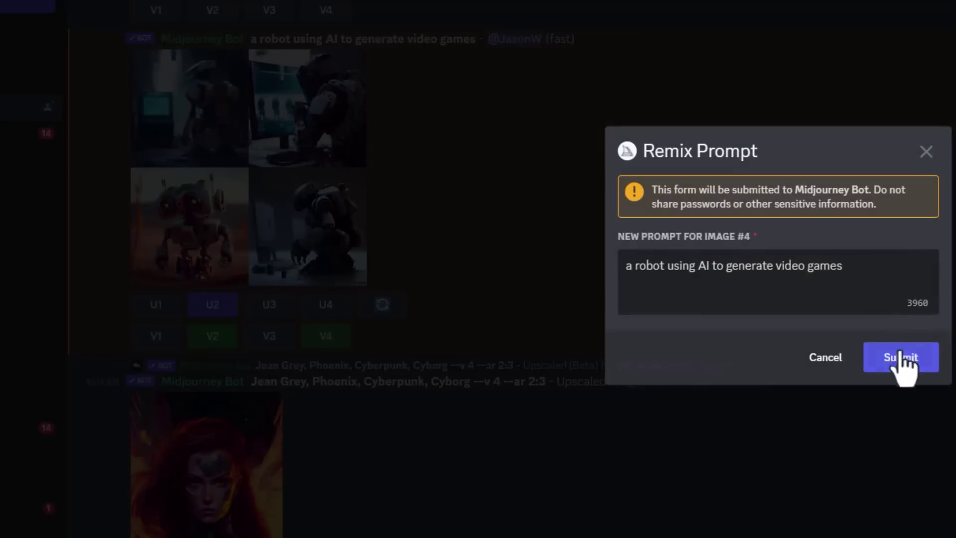
click(904, 366)
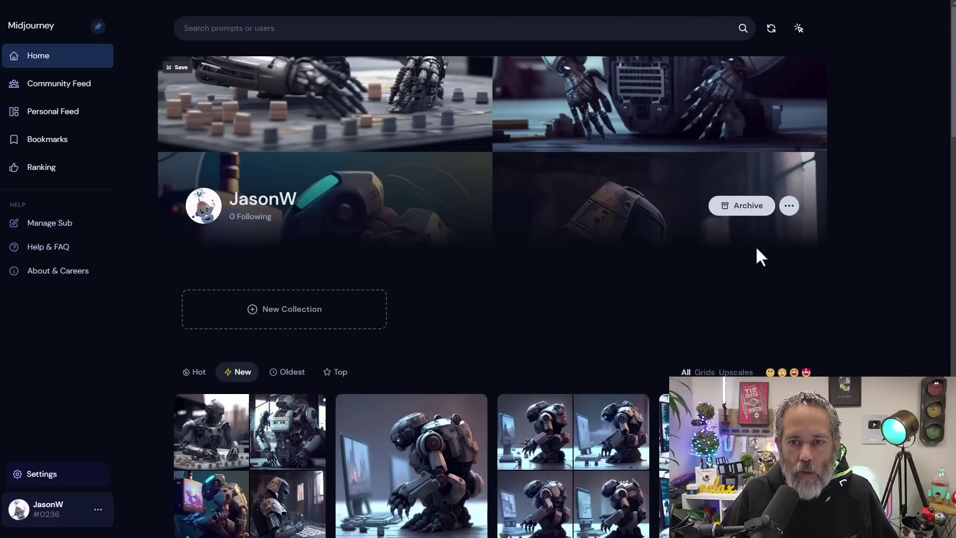
- Scroll through the gallery of generated robots, plant monsters, bugs and robotic animals
scroll(778, 244, down, 3)
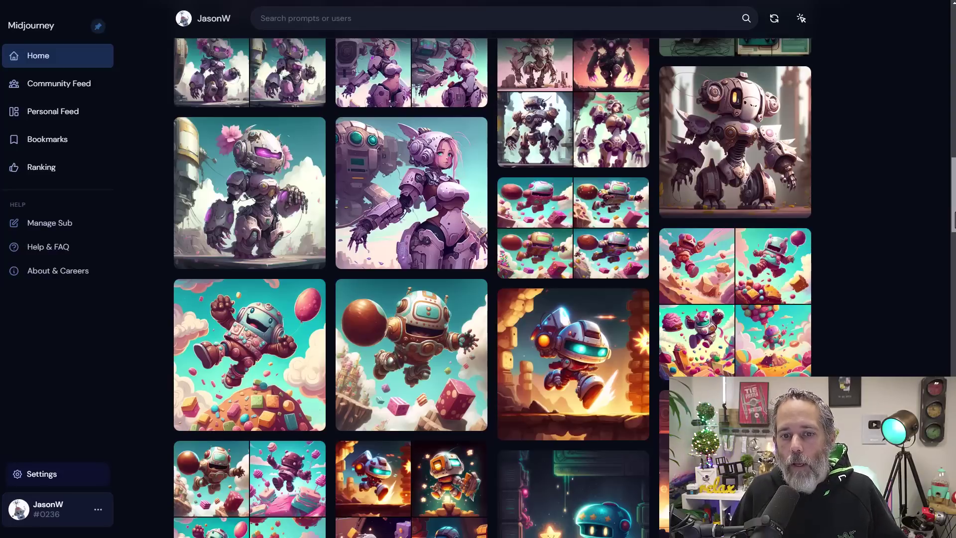
scroll(493, 287, down, 1)
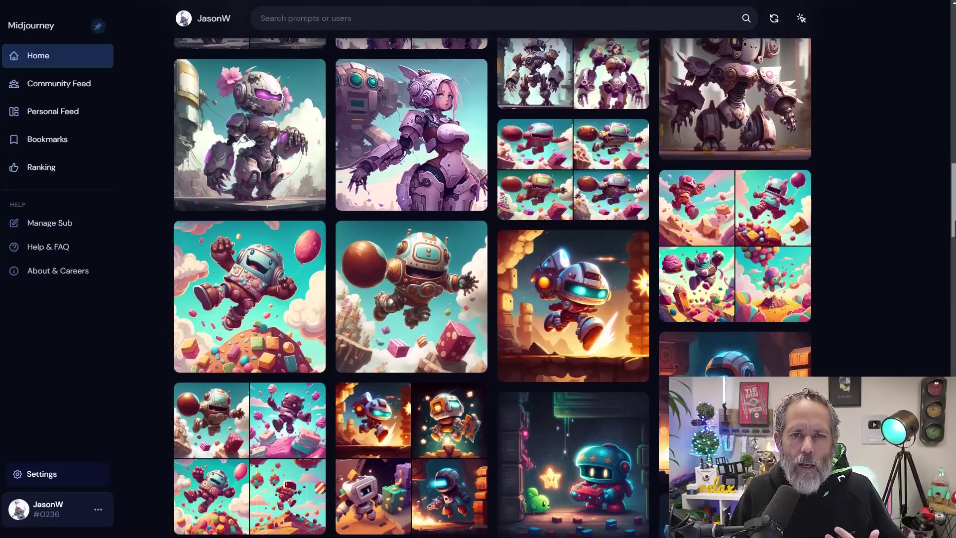
drag(954, 228, 935, 395)
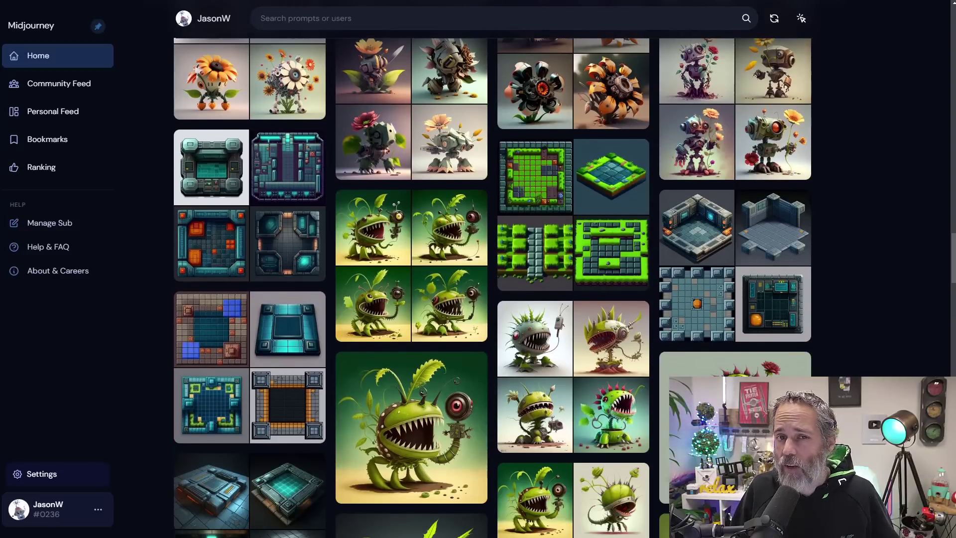
scroll(548, 282, down, 15)
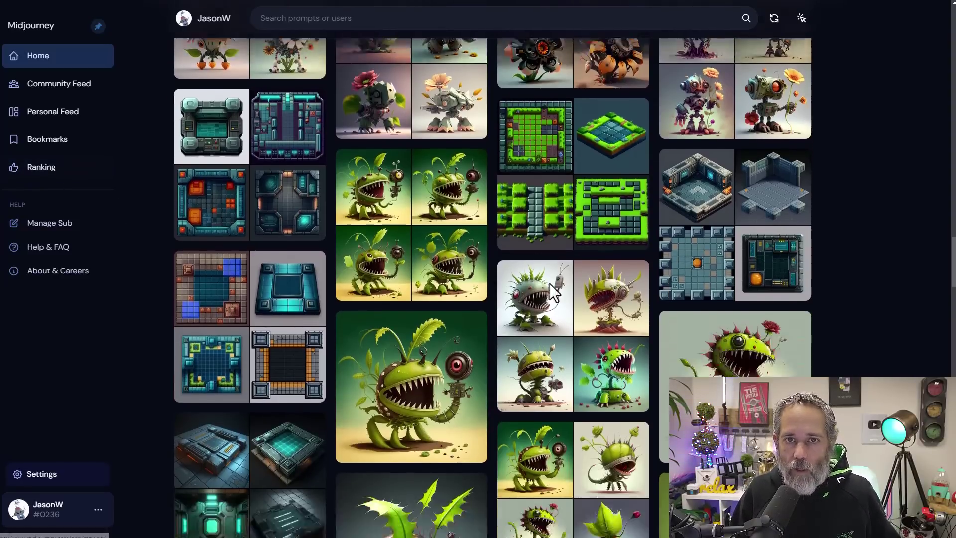
scroll(548, 282, down, 10)
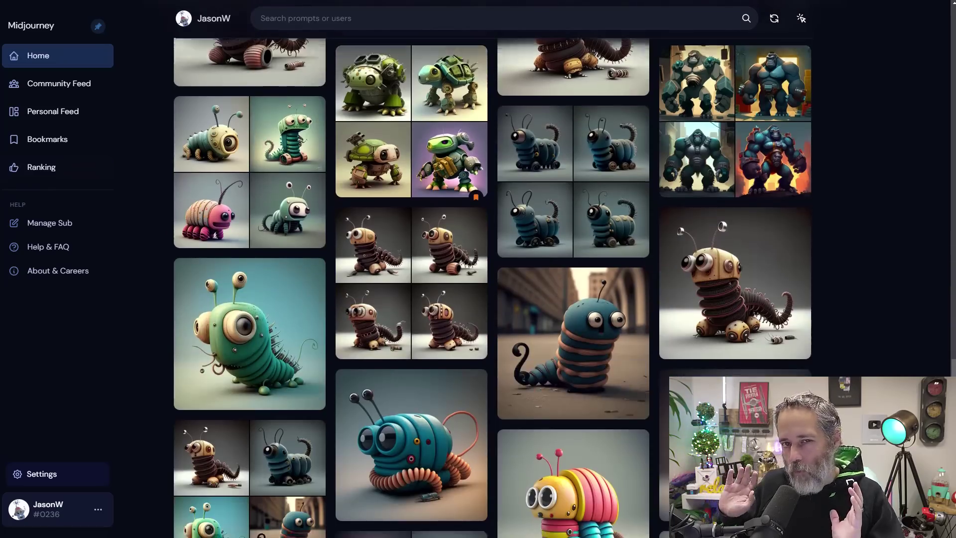
scroll(548, 282, down, 15)
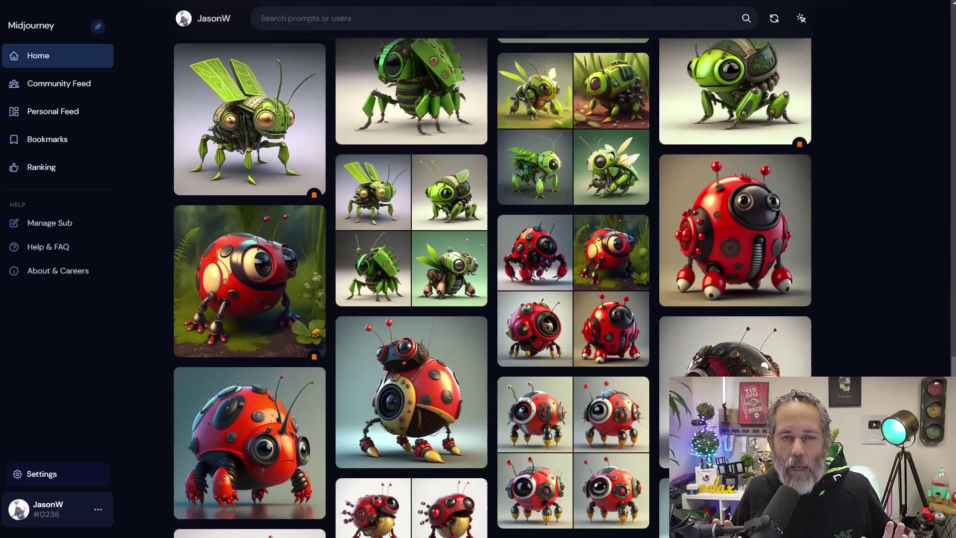
scroll(548, 282, down, 15)
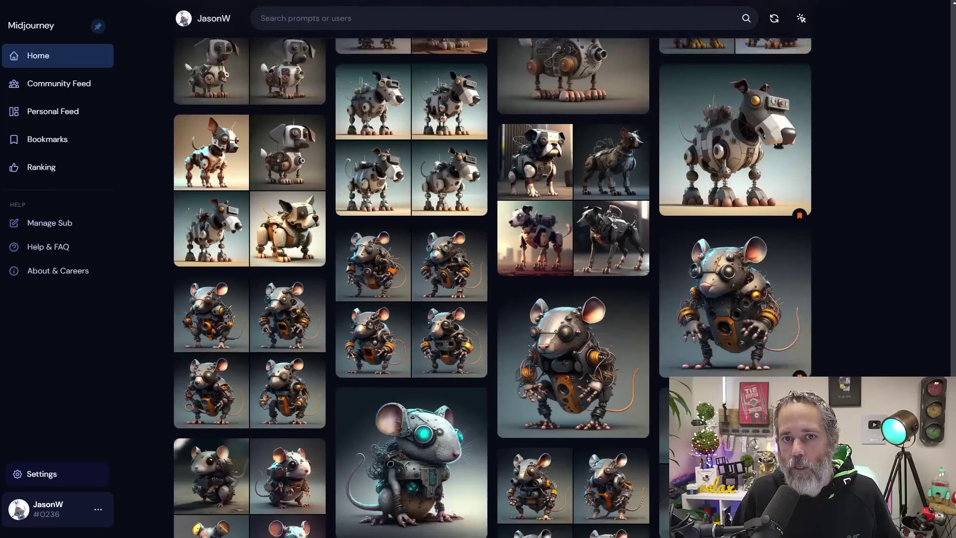
scroll(548, 282, down, 8)
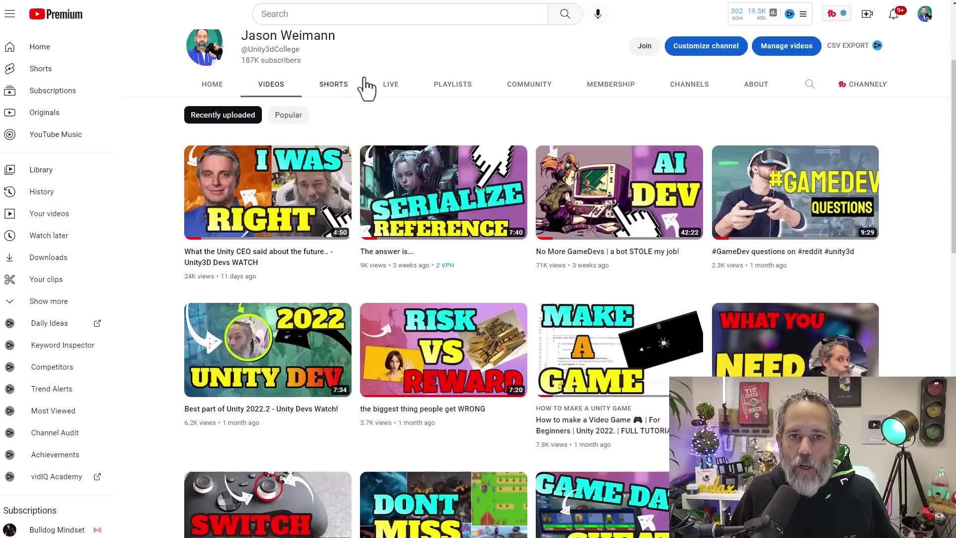
- Show the YouTube channel's live streams
click(392, 85)
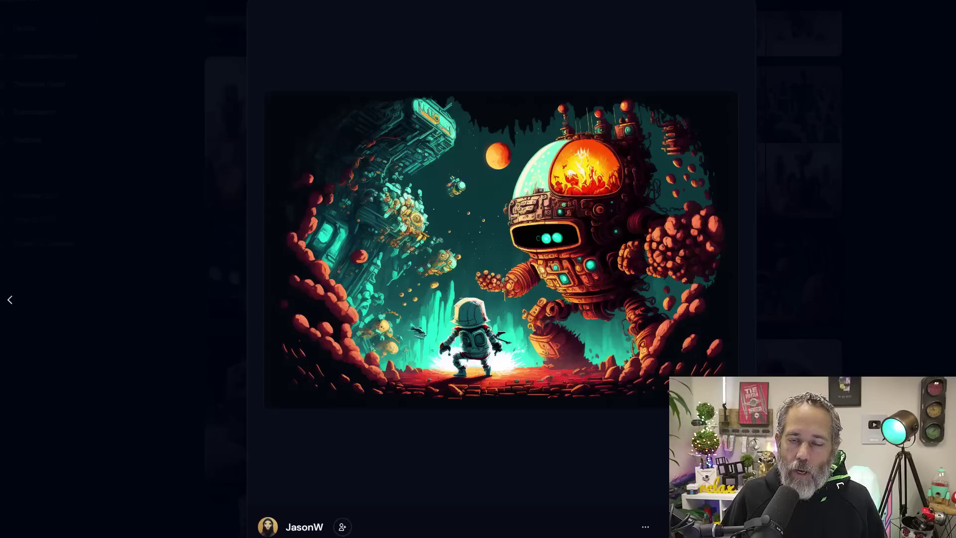
- Flip through the showcase images, from the astronaut scenes to the four robot graveyard images
key(Right)
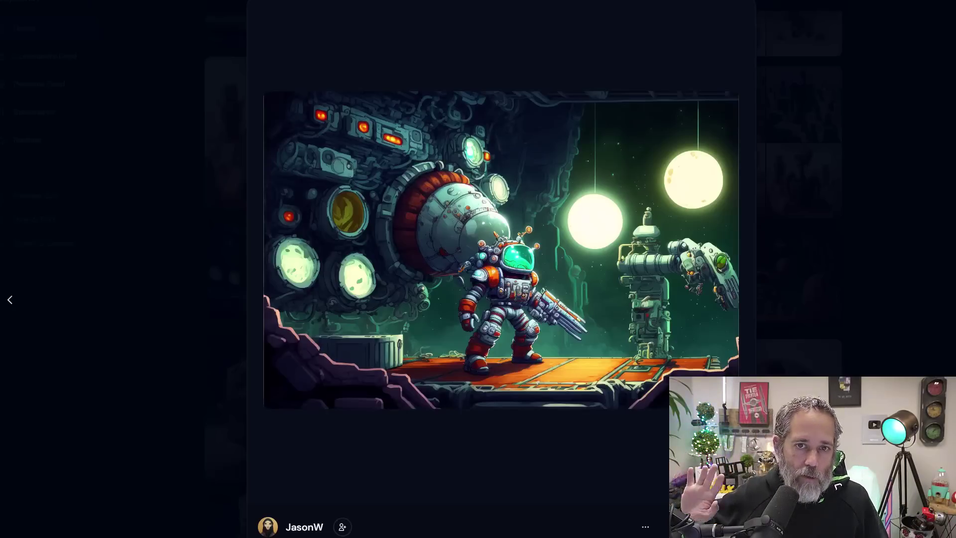
key(Right)
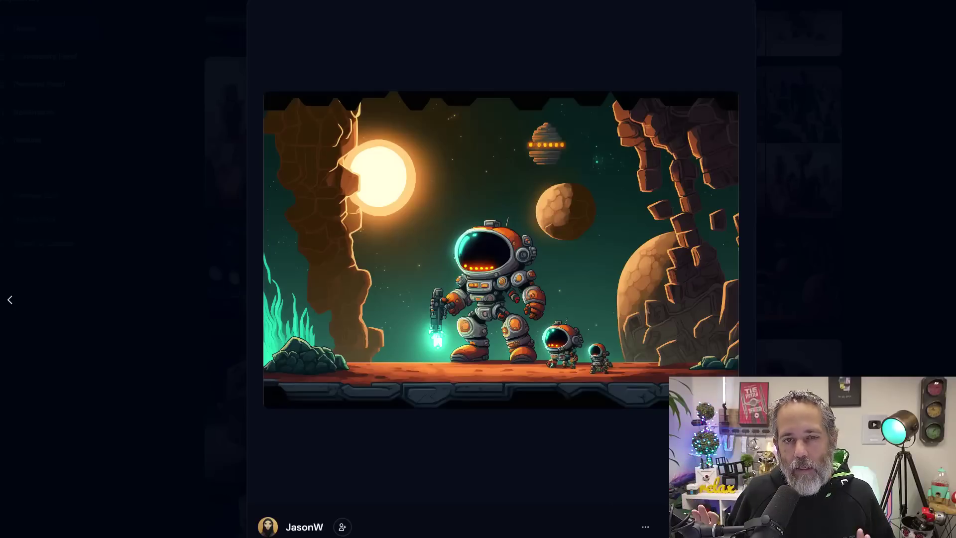
key(Right)
key(Right)
key(Right)
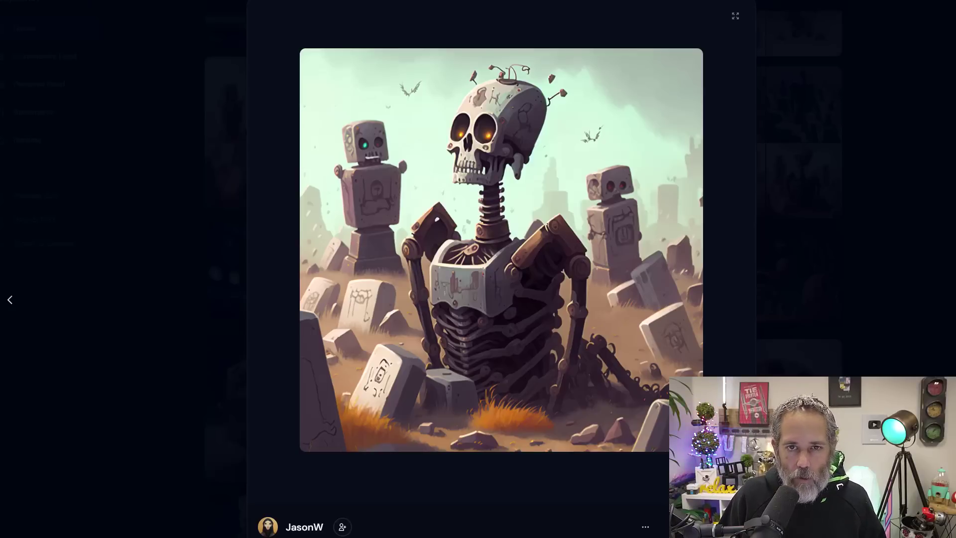
key(Right)
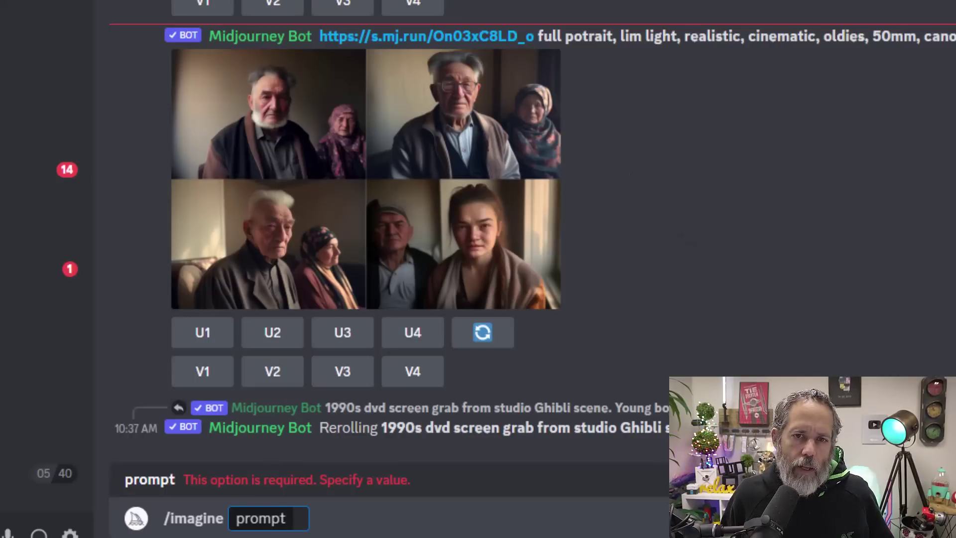
- Enter the sci-fi platformer UI elements prompt and review the generated results
text(a set of scifi ui elements for a platformer video game)
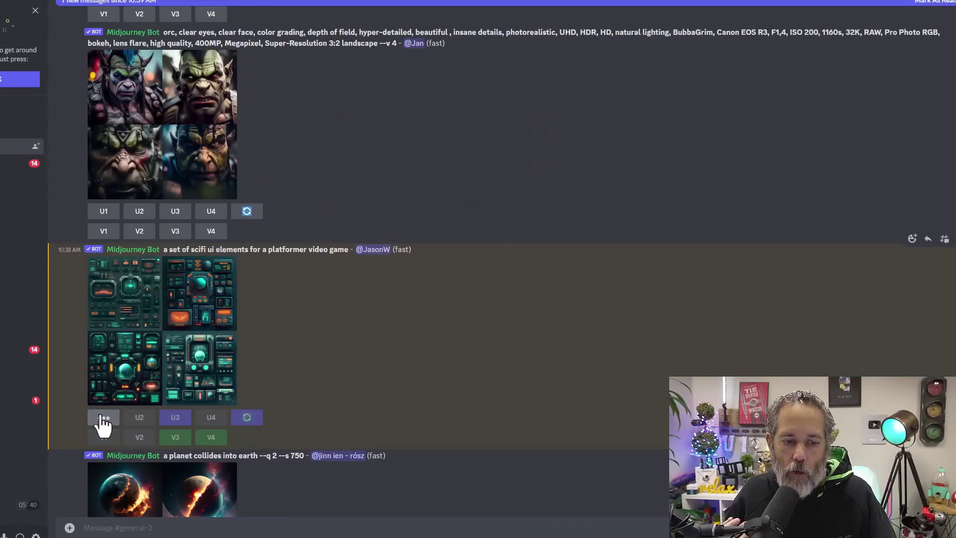
scroll(238, 378, down, 10)
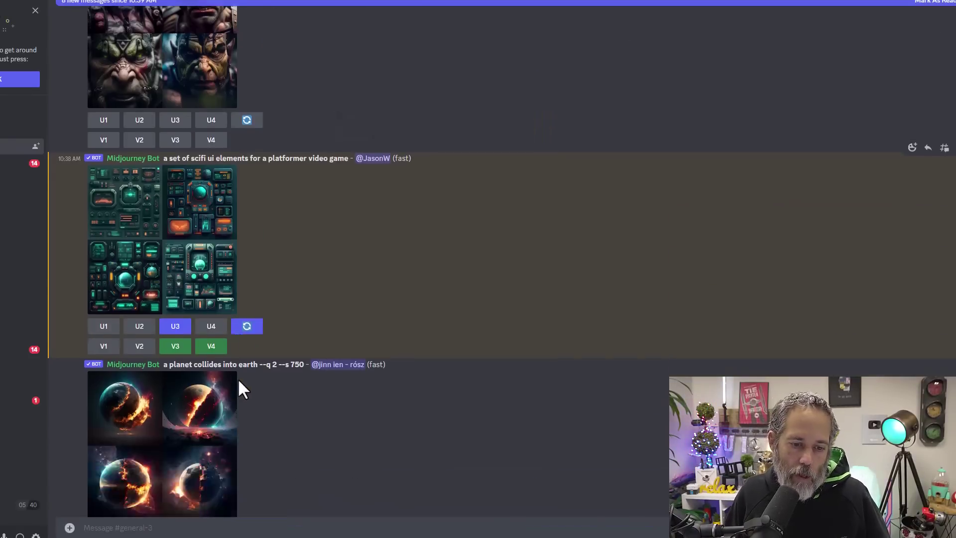
scroll(239, 382, down, 20)
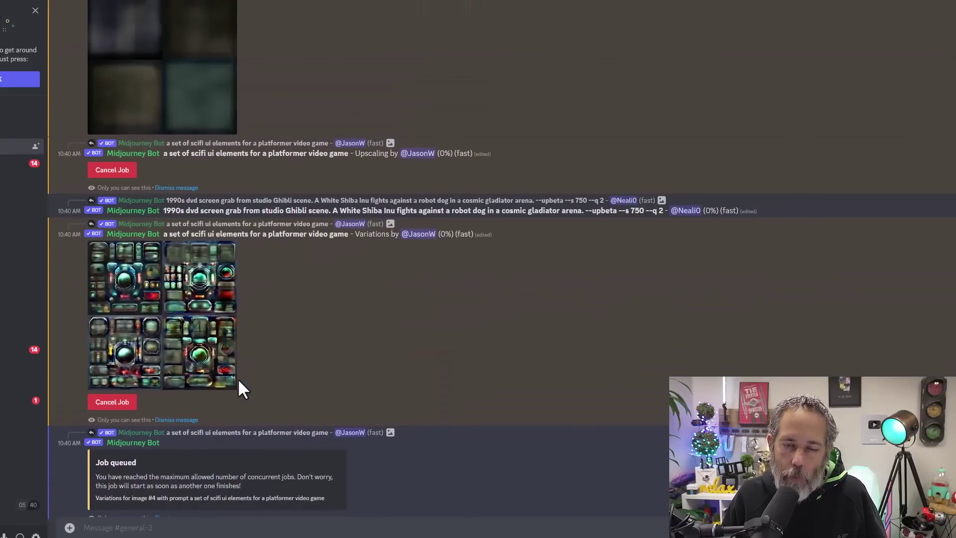
scroll(286, 354, up, 1)
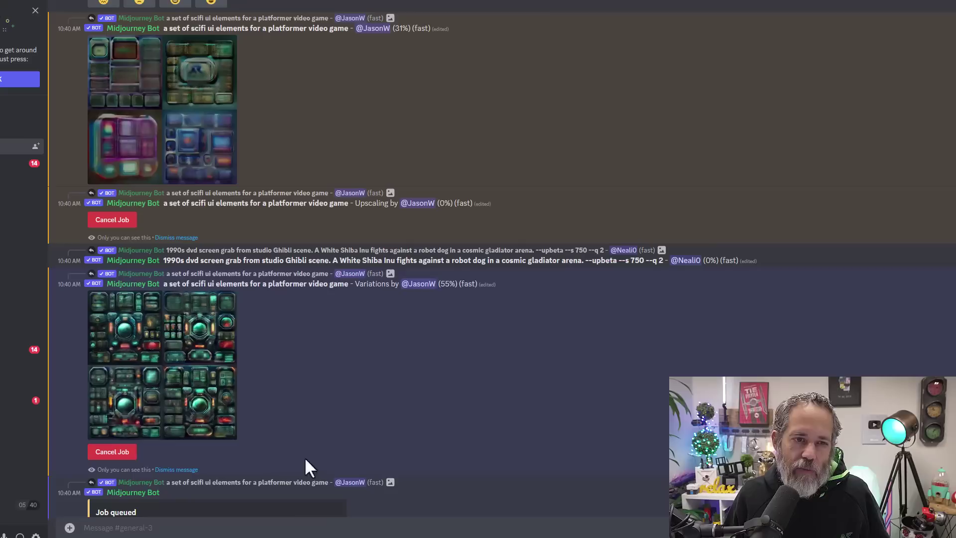
- Start a new /imagine prompt beginning with 'scifi spa'
text(/imag)
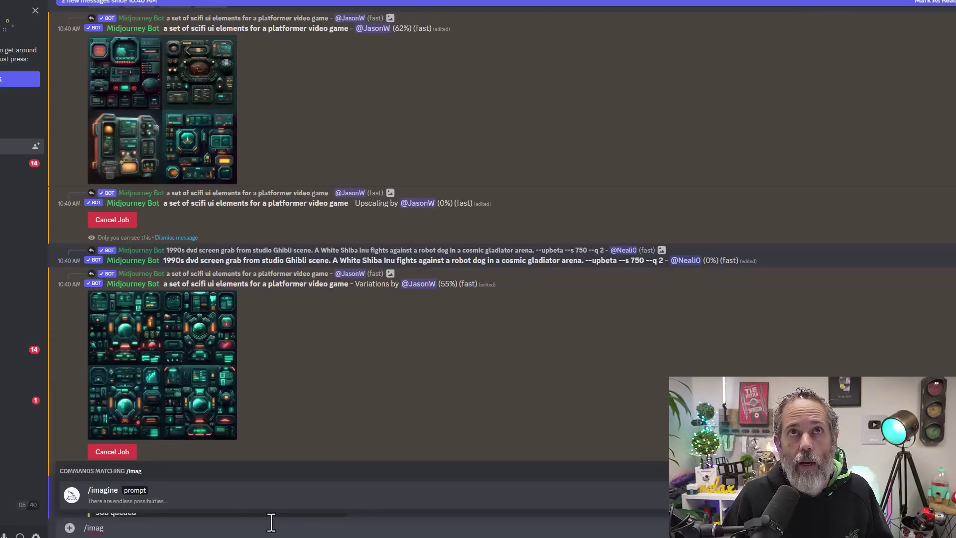
key(Tab)
text(s)
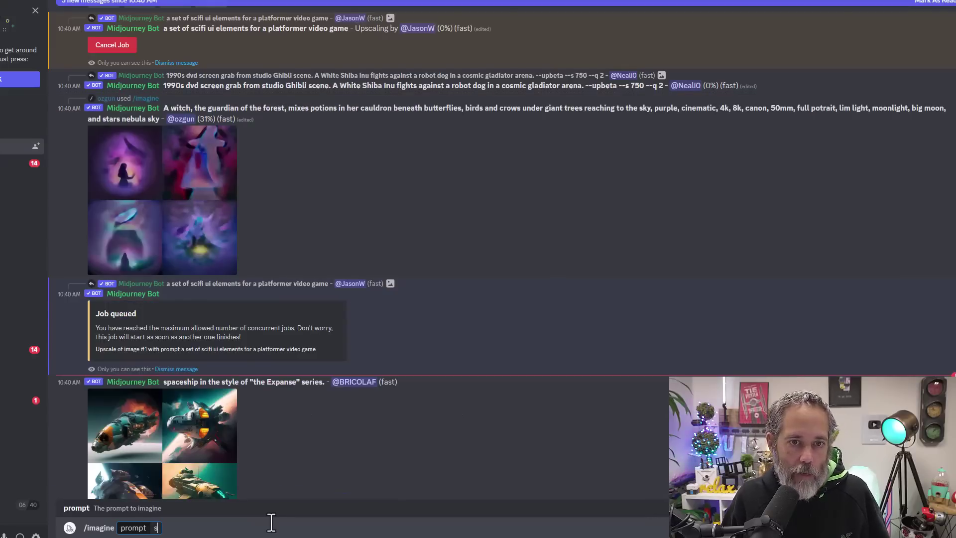
text(cifi spa)
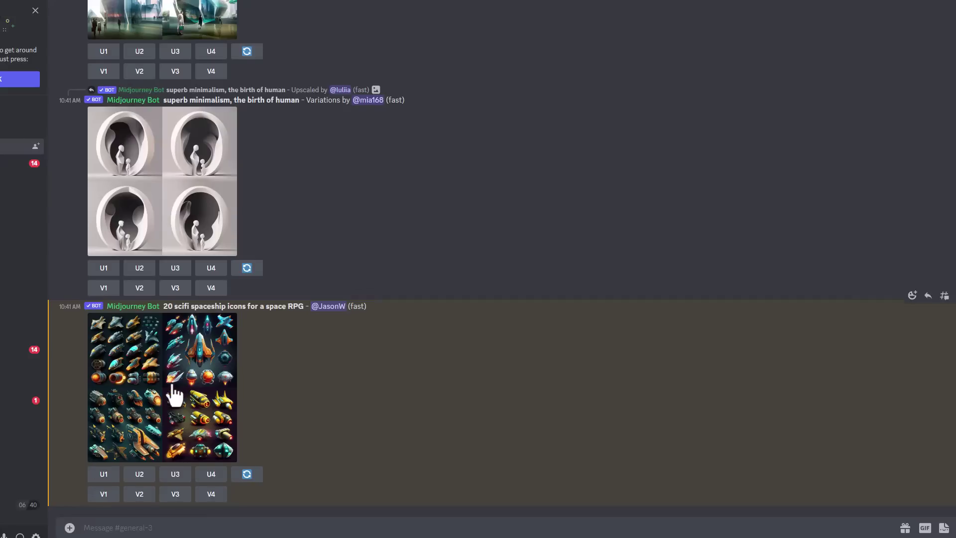
- Enlarge the spaceship icons grid and queue '20 scifi spaceship icons for a space RPG'
click(173, 389)
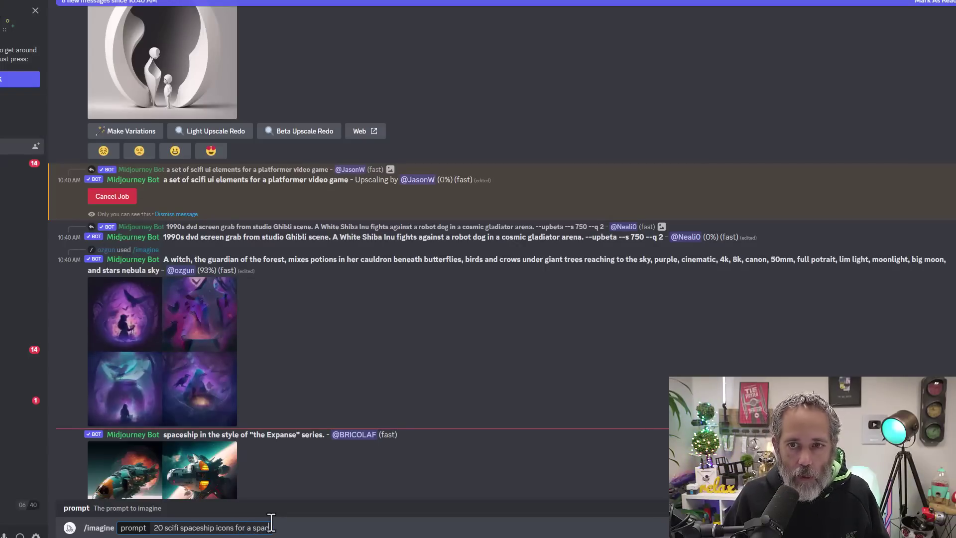
key(Return)
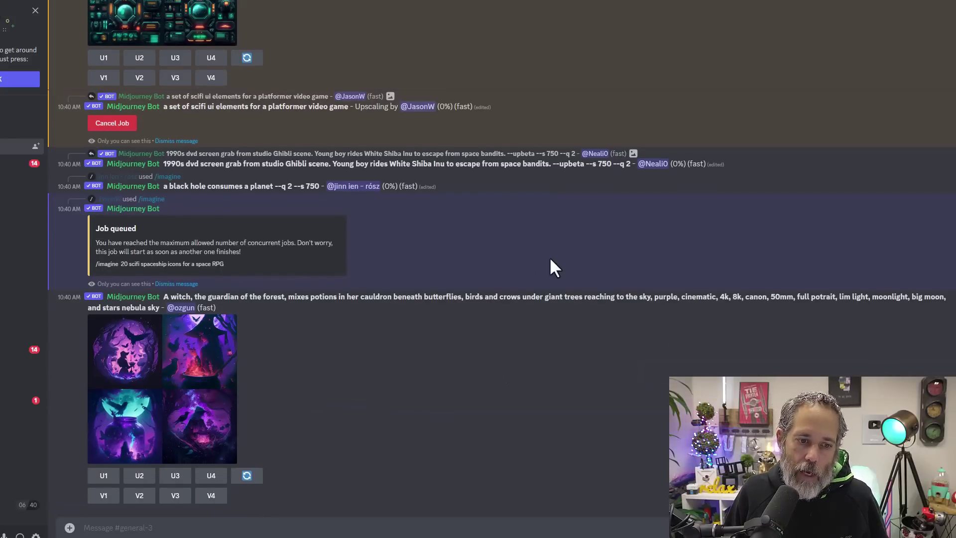
scroll(548, 255, up, 1)
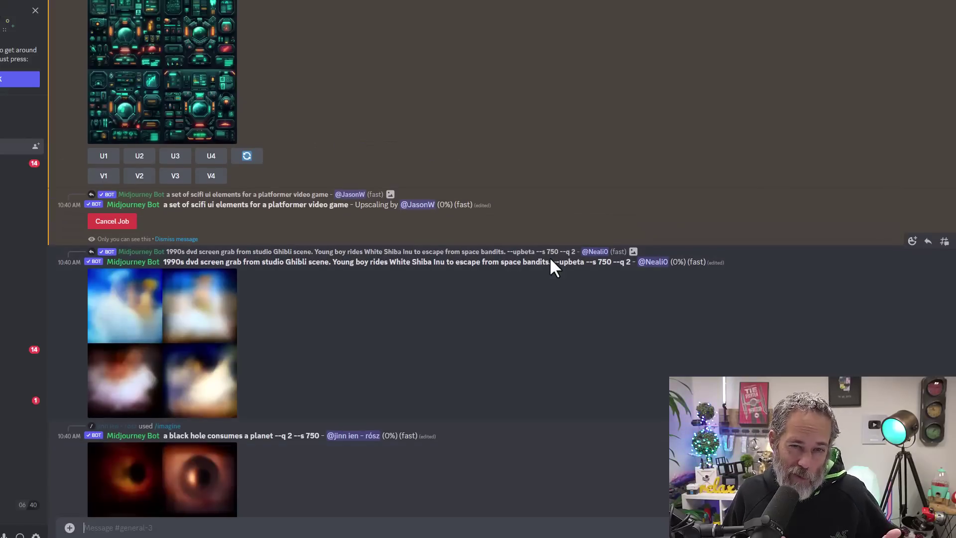
- Scroll back up through the generated Midjourney images
scroll(549, 255, up, 6)
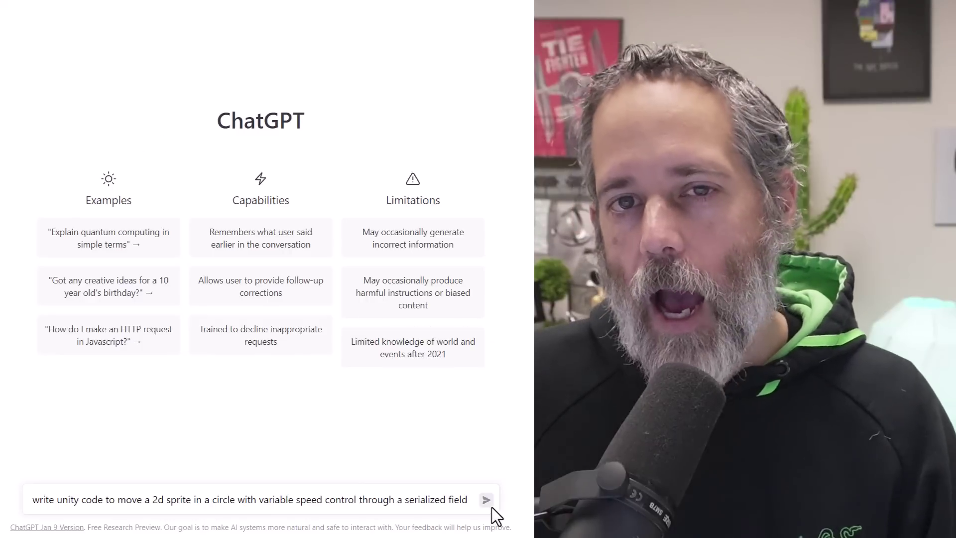
- Send the Unity sprite circle-movement request, then ask to add a distance offset from the origin
click(489, 502)
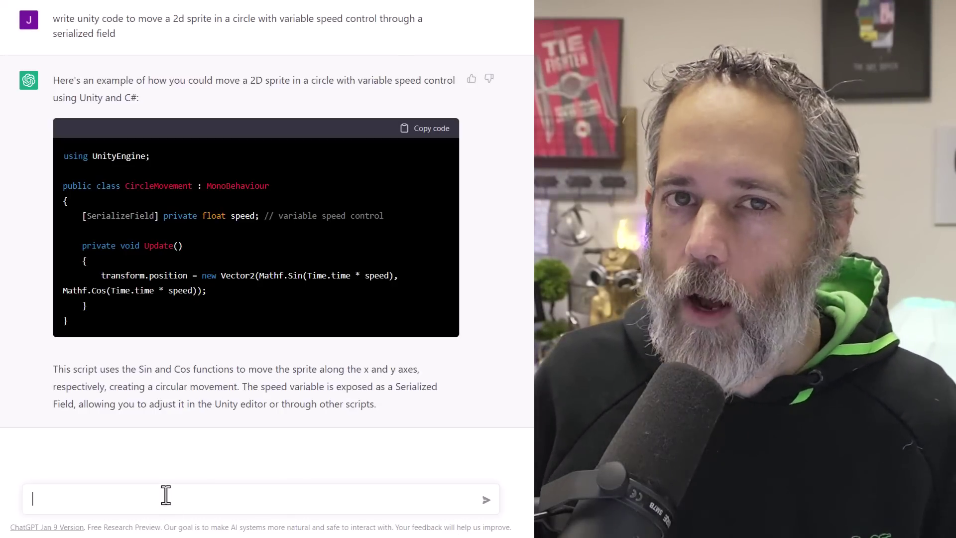
text(add)
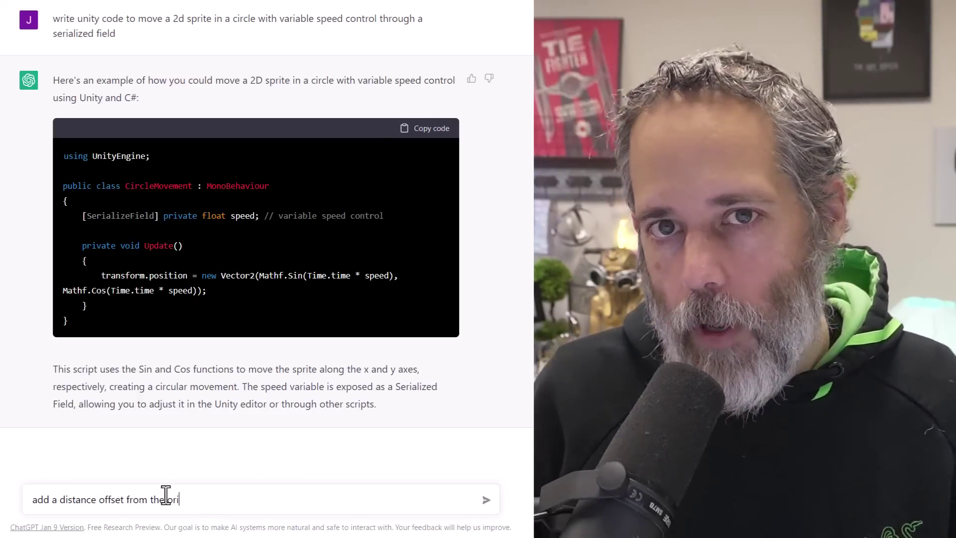
key(Return)
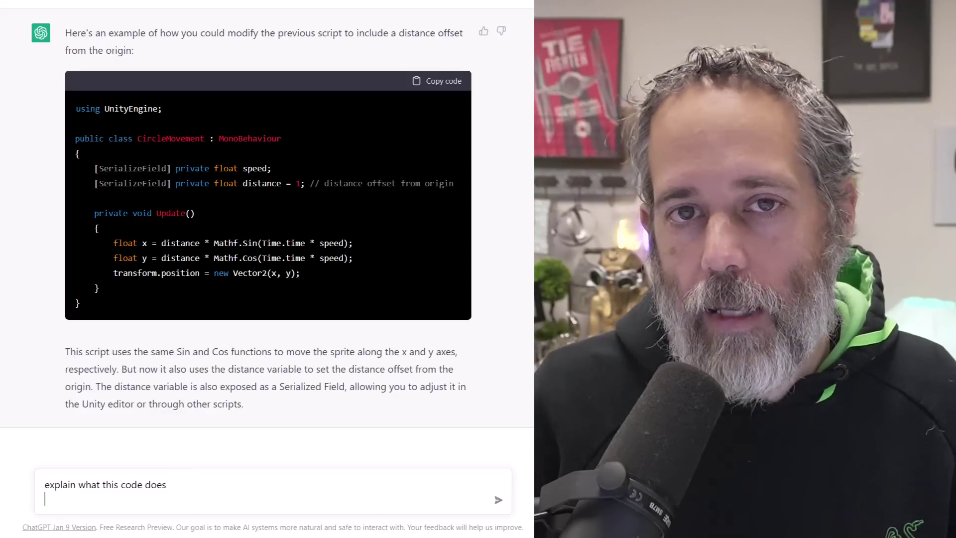
- Ask ChatGPT to explain the pasted Awake() code that looks up the Enemy component
text(void Awake()     {         _enemy = GetComponentInParent<Enemy>() ?? GetComponent<Enemy>();     })
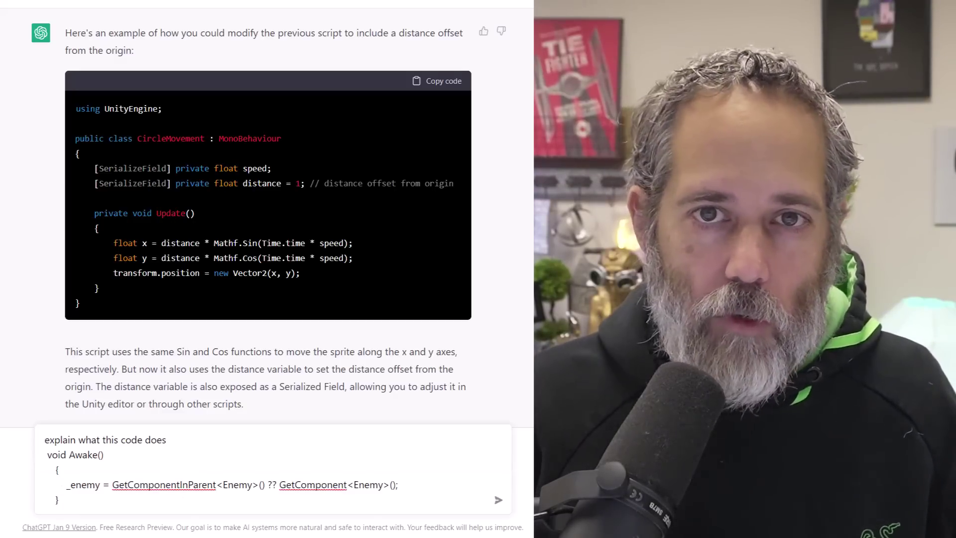
key(Return)
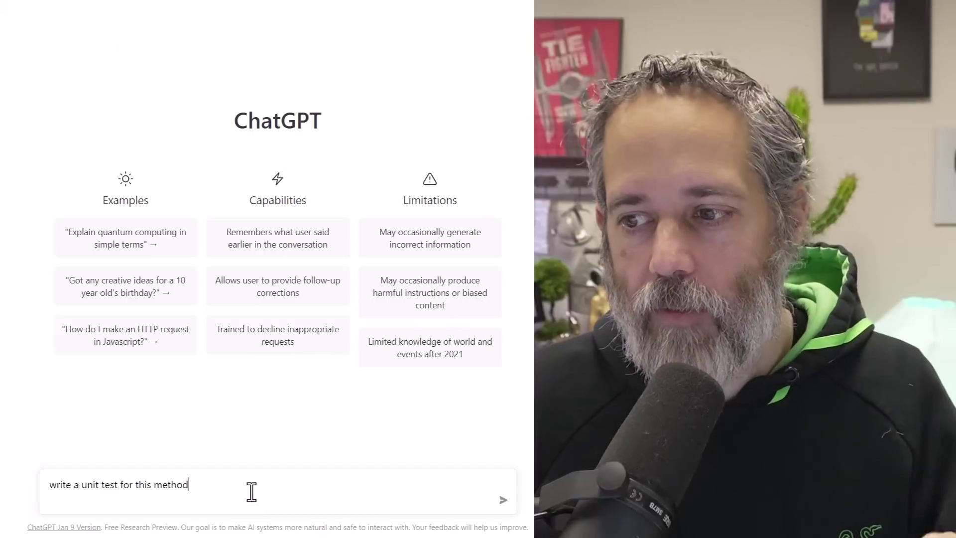
- Request a unit test for the pasted Die() method code
key(shift+Return)
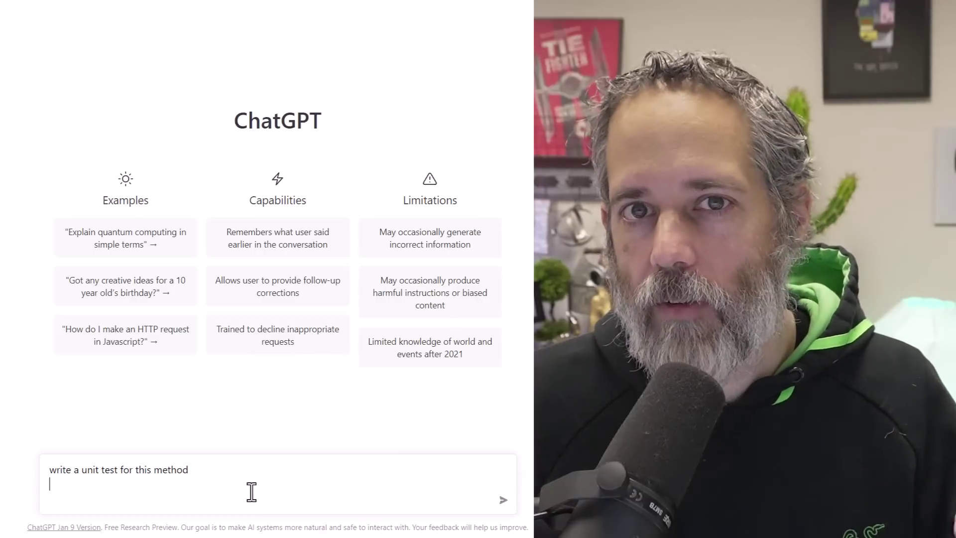
text(public void Die()     {         _collider.enabled = false;         _rigidbody.velocity = Vector2.up * 5f;         _mover.enabled = false;         StartCoroutine(DisableAfterDelay());         _dead = true;     })
key(Return)
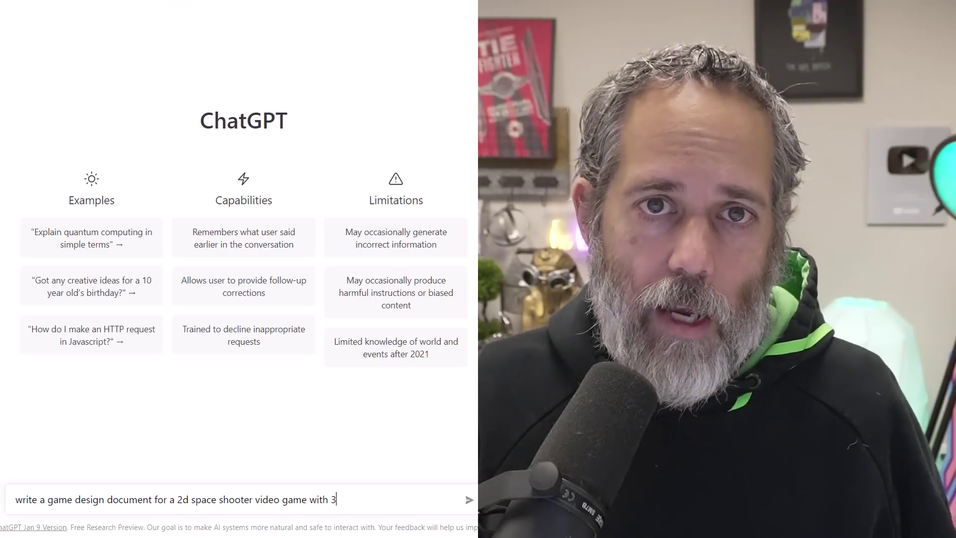
- Request a game design document for a 2D space shooter with 3 alien races and mining
text(alien race)
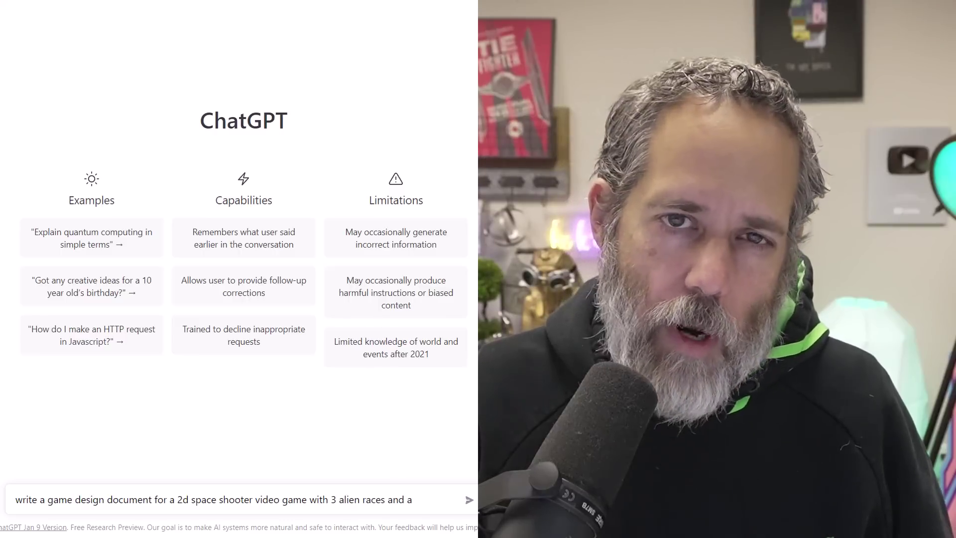
text(s and a mining syst)
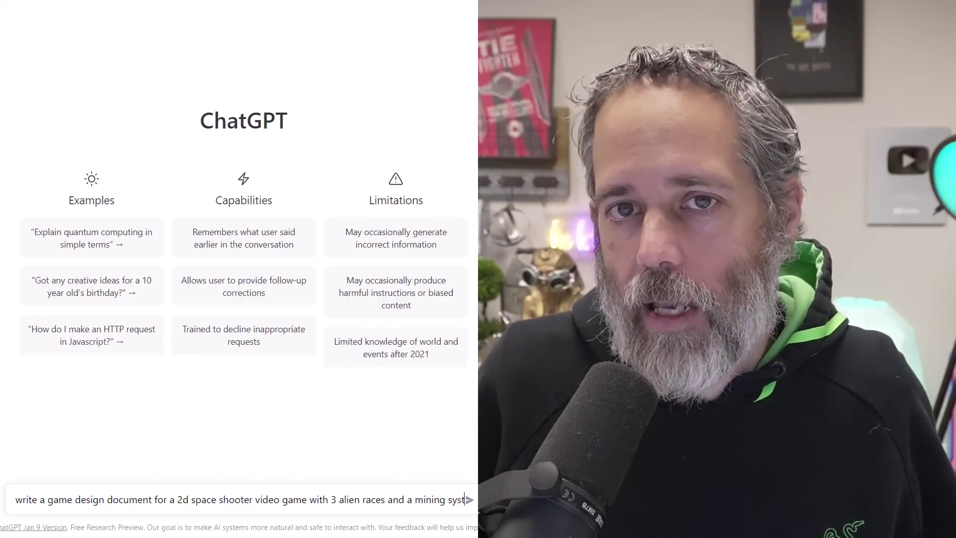
text(em)
key(Return)
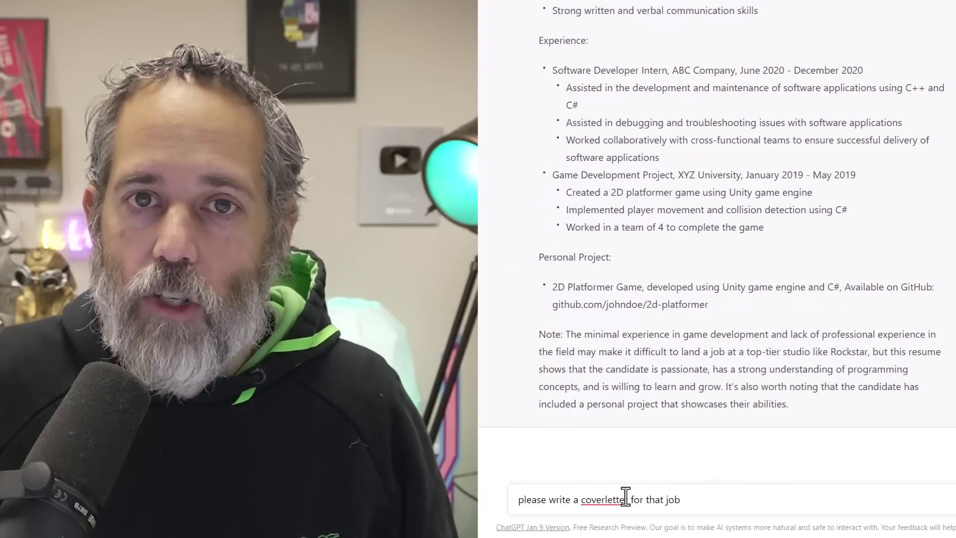
- Send 'please write a coverletter for that job' to get a Rockstar Games cover letter
key(Return)
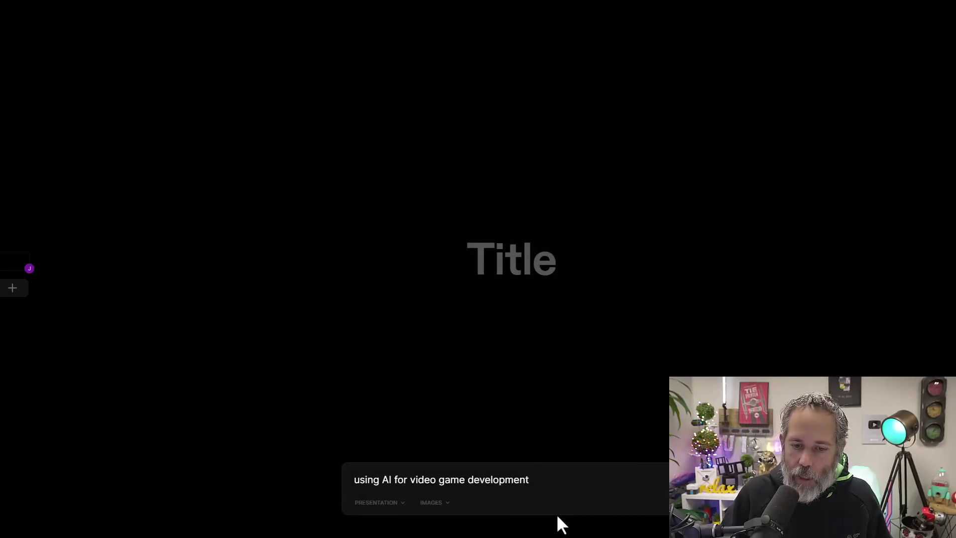
- Generate a Gamma deck from the topic 'using AI for video game development'
key(Return)
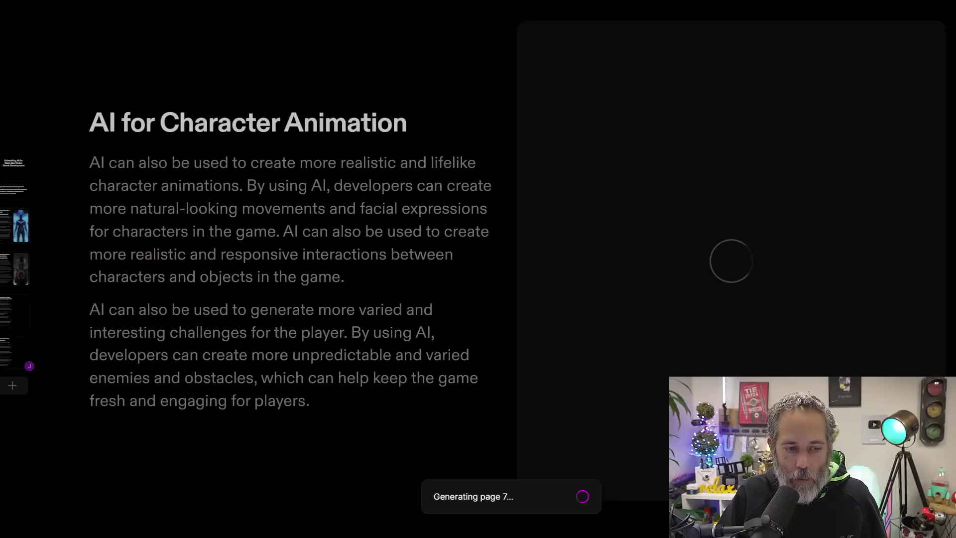
mouse_move(3, 494)
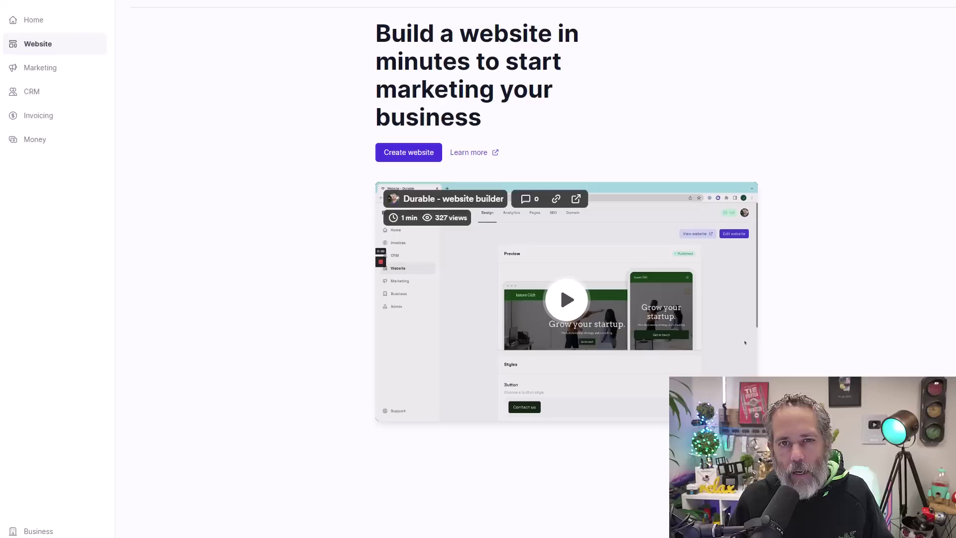
- Create a new business website in Durable and wait for its preview
click(433, 157)
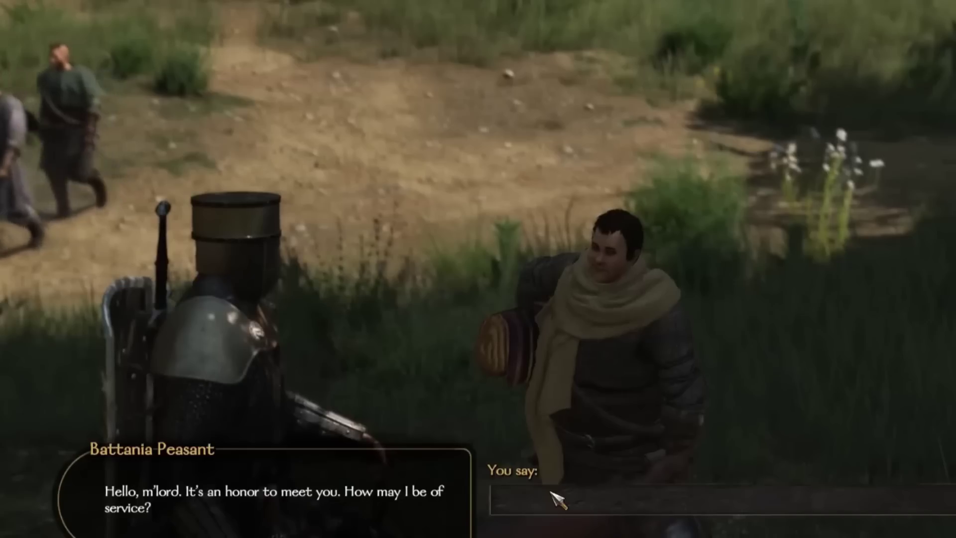
- Ask the Battania Peasant 'Who are you, good man?' through the mod's chat box
text(Who are you, g)
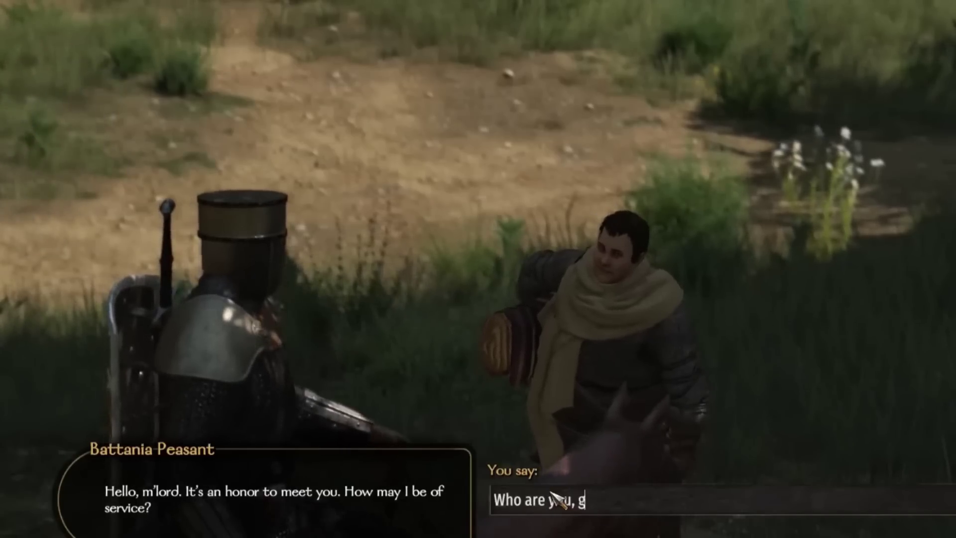
text(ood man?)
key(Return)
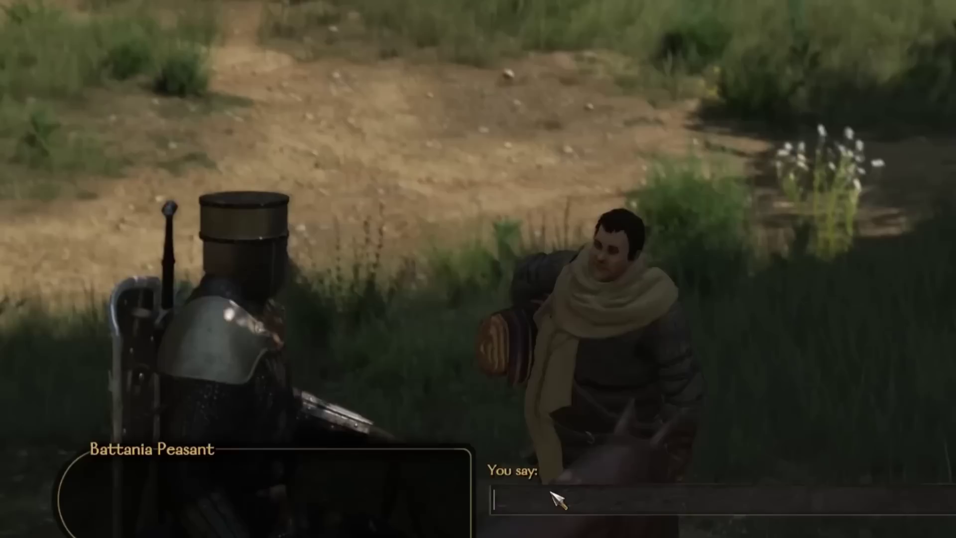